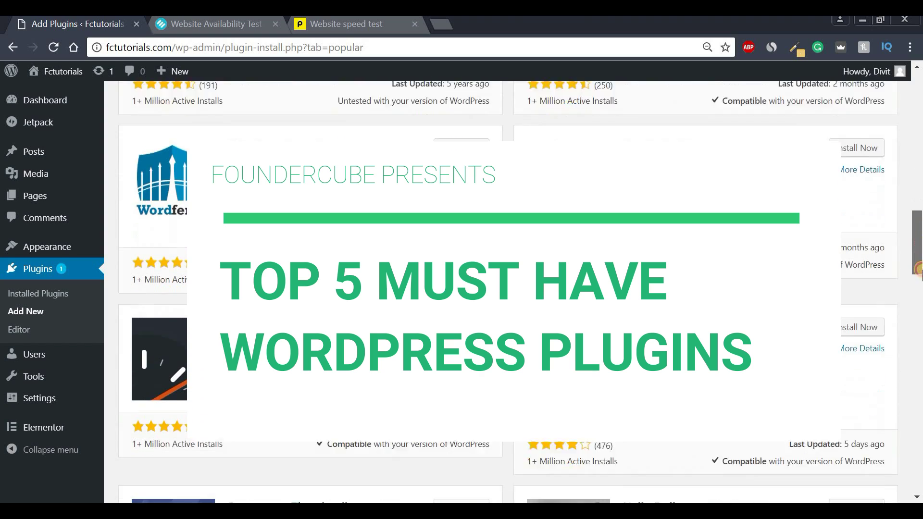
- Review the popular plugins list and the Uptrends availability and Pingdom speed test pages for foundercube.com
drag(920, 304, 919, 125)
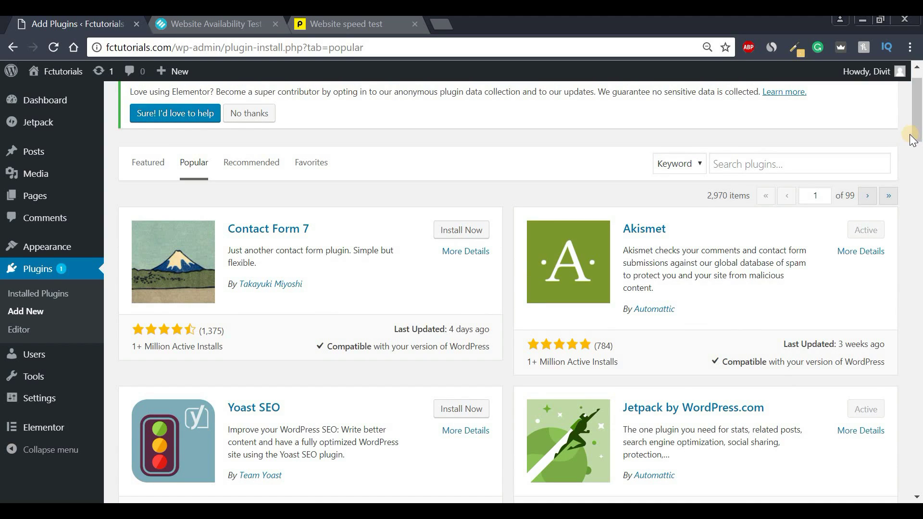
click(231, 27)
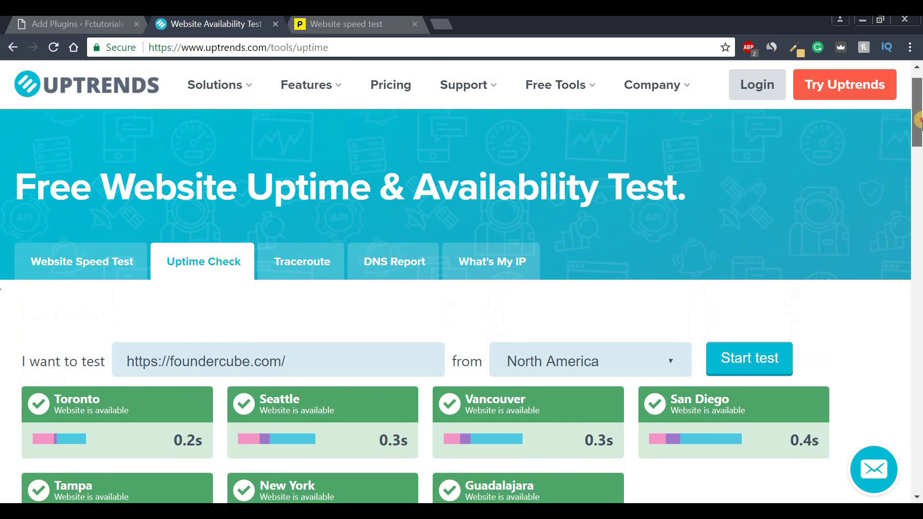
scroll(258, 289, down, 3)
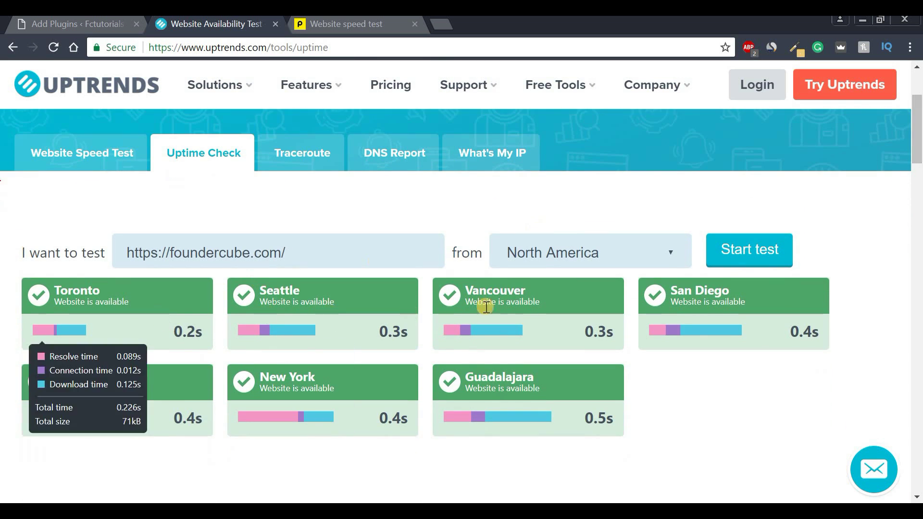
click(362, 26)
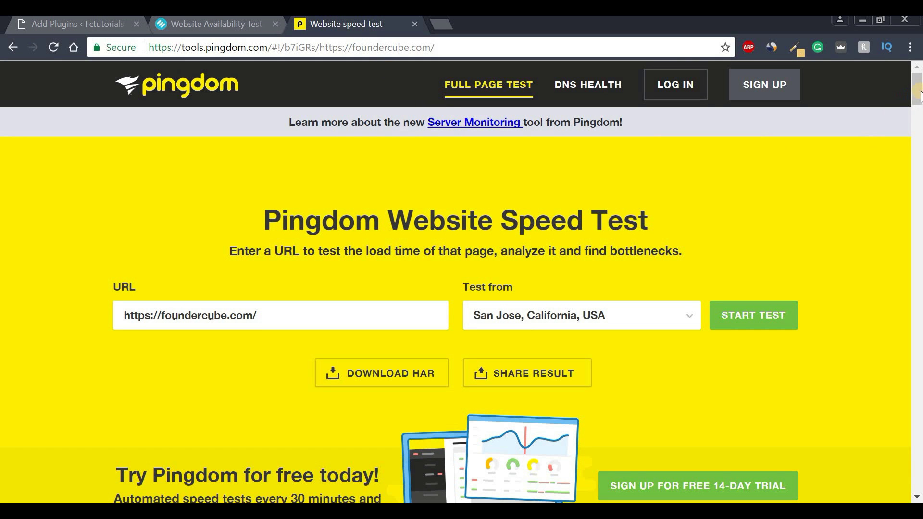
mouse_move(920, 96)
mouse_down()
mouse_move(919, 113)
mouse_move(919, 96)
mouse_up()
click(93, 24)
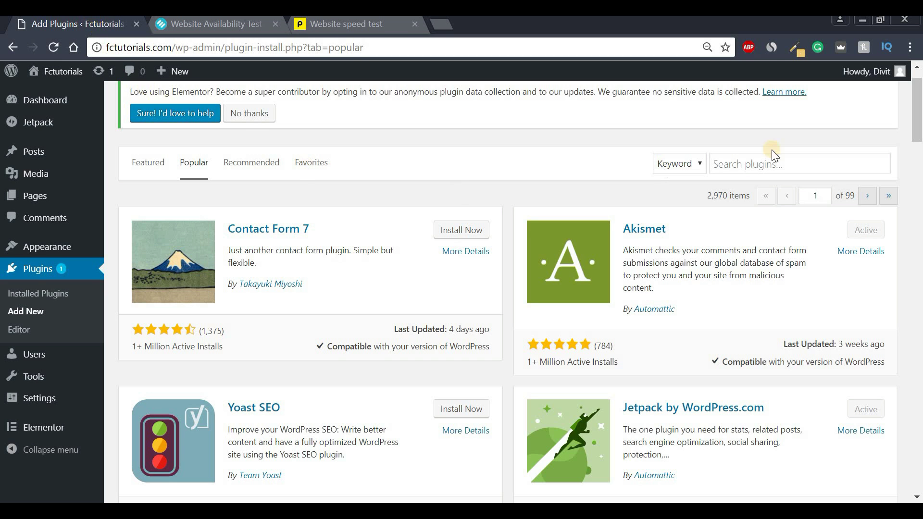
drag(918, 122, 919, 139)
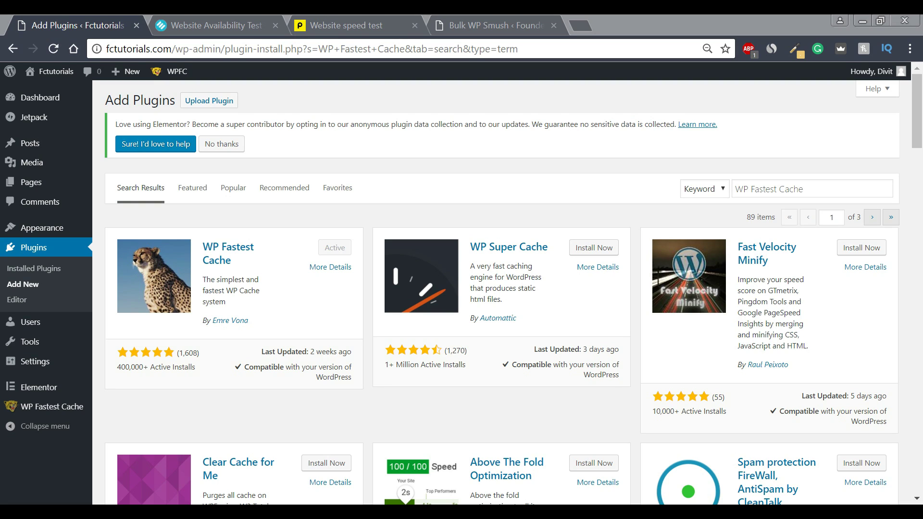
- Search the plugin directory for WP Smush and examine the total savings on FounderCube's WP Smush page
triple_click(788, 189)
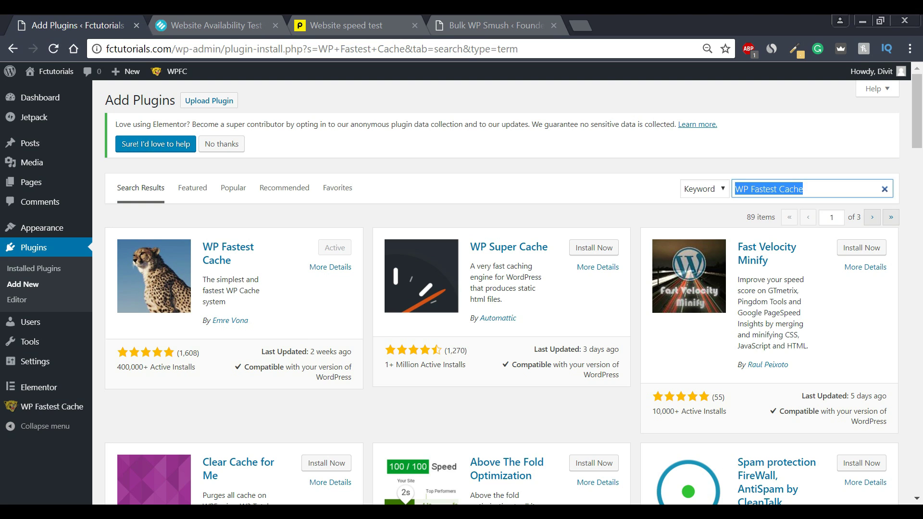
text(WP Smush)
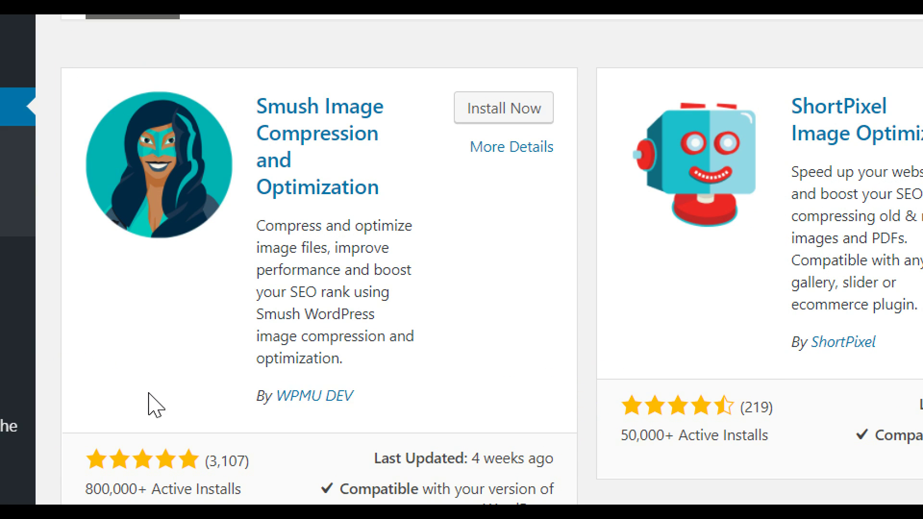
scroll(149, 394, down, 1)
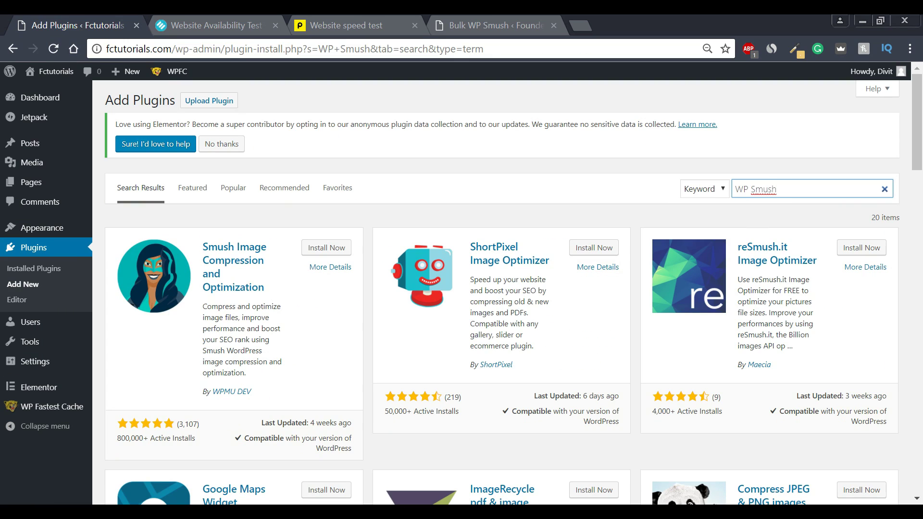
key(ctrl+4)
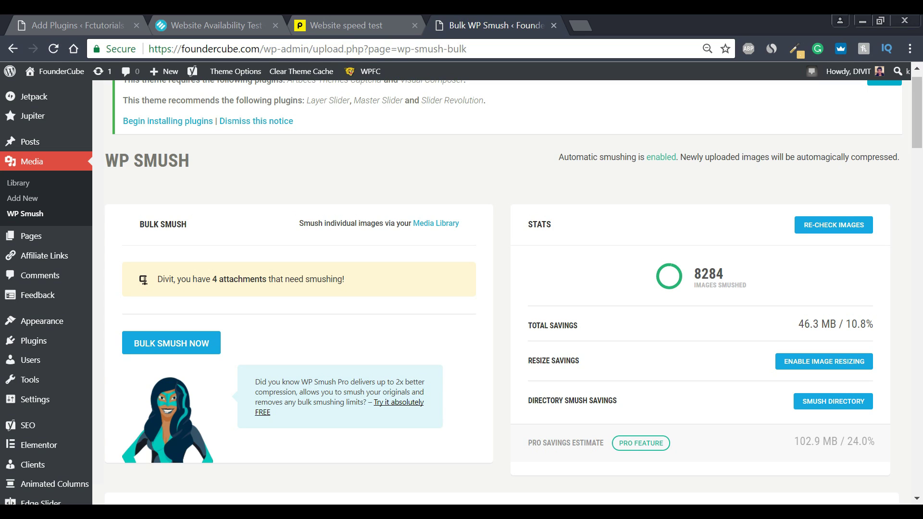
drag(799, 324, 839, 324)
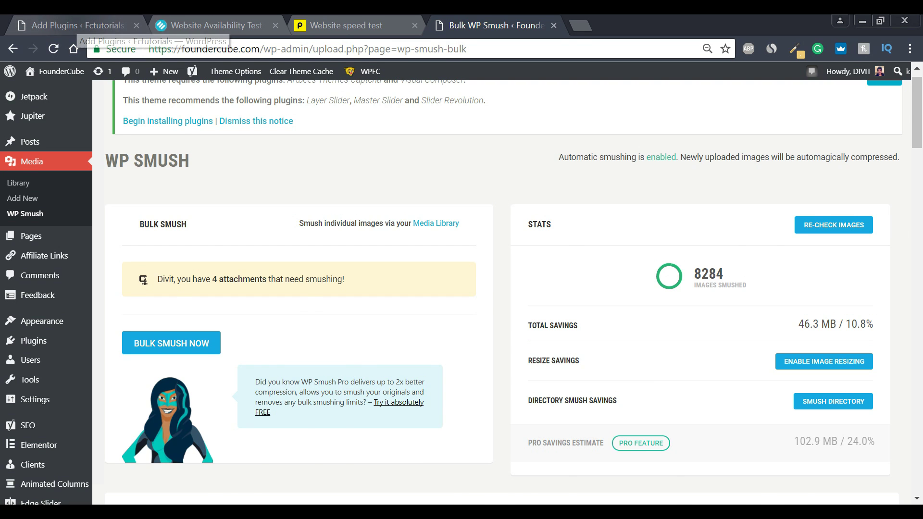
- Return to the Fctutorials Add Plugins page and search the plugin directory for Elementor
key(ctrl+1)
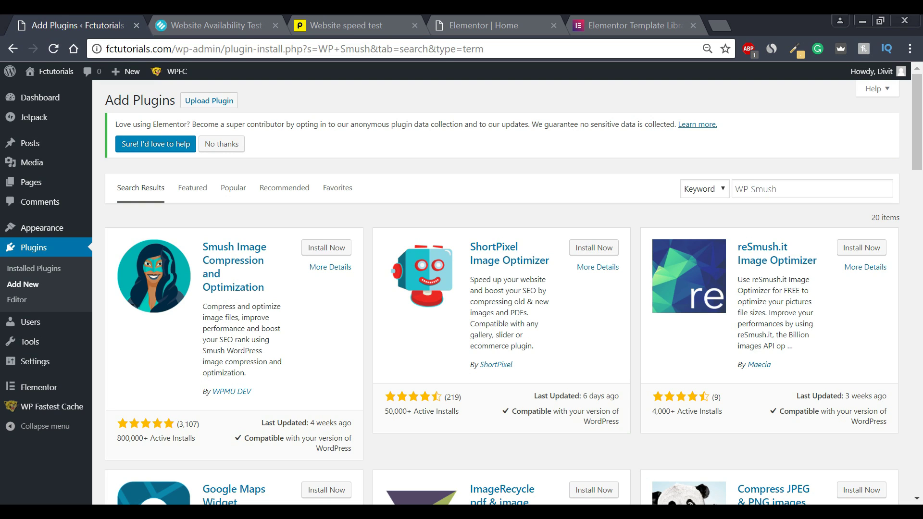
triple_click(770, 188)
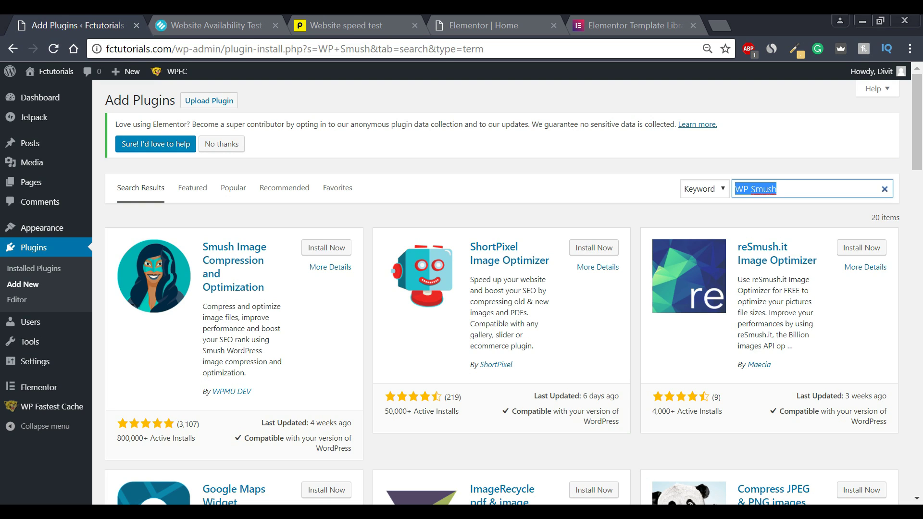
text(Elementor)
key(Return)
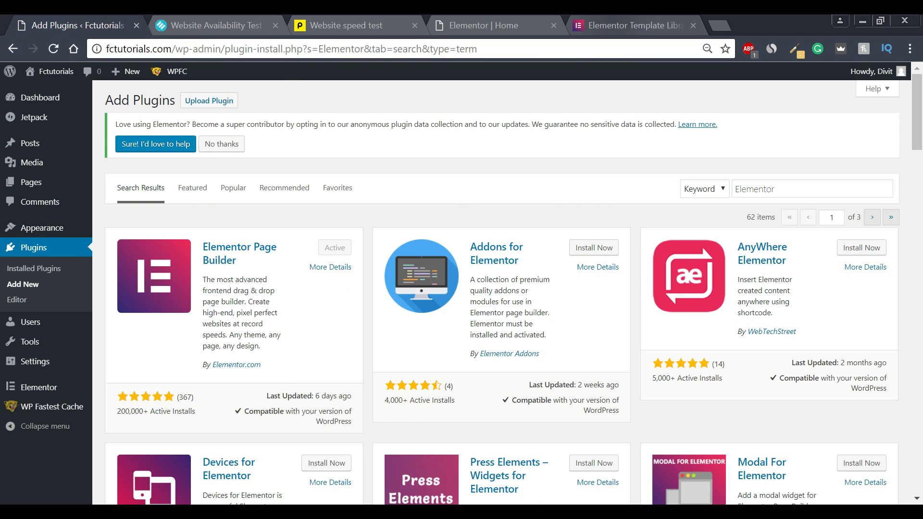
- Browse the premade homepage, about, landing page and product templates in the Elementor template library
click(621, 25)
scroll(462, 288, up, 6)
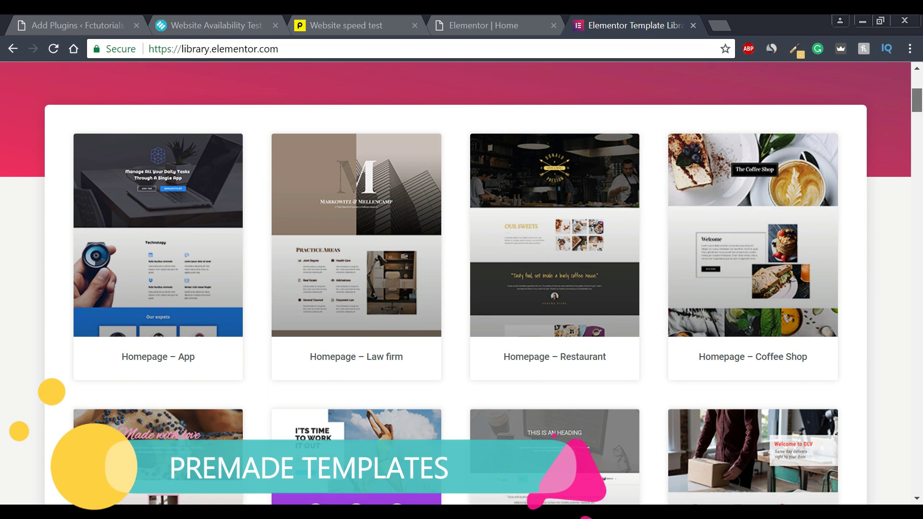
scroll(461, 288, down, 3)
scroll(456, 283, down, 3)
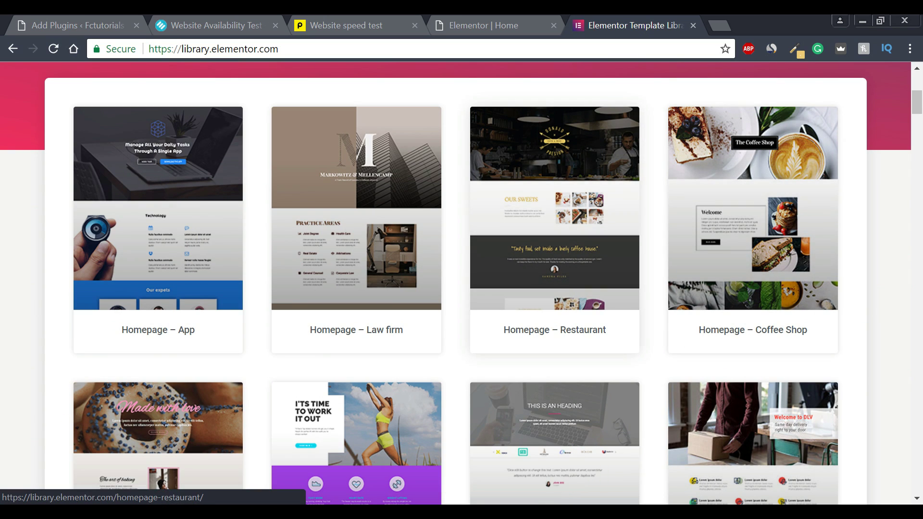
scroll(462, 283, down, 5)
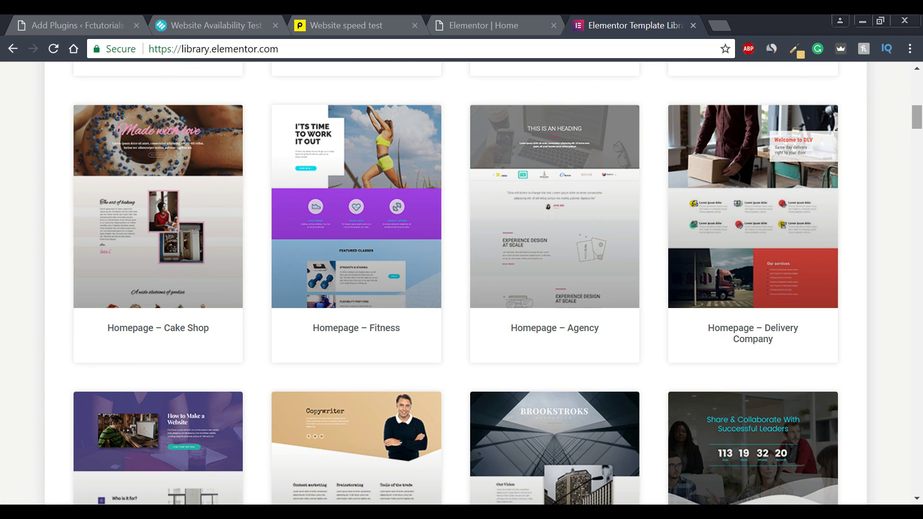
scroll(461, 284, up, 4)
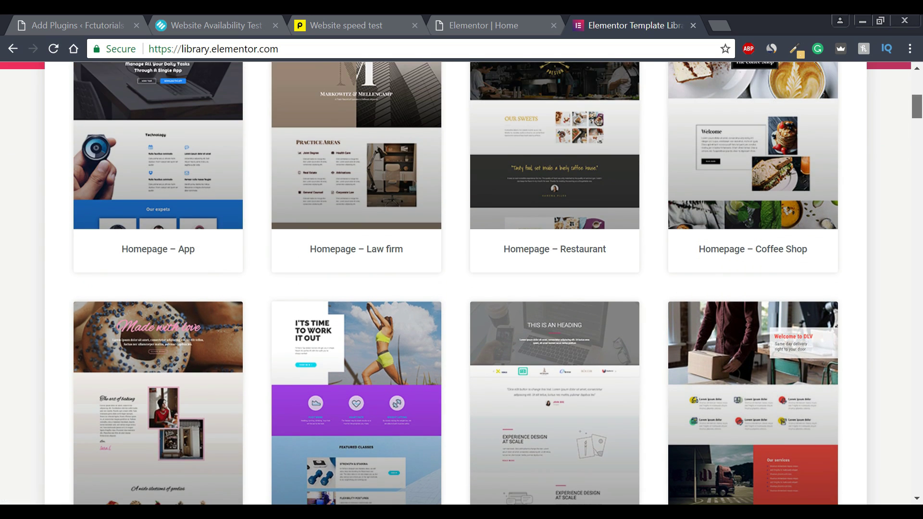
scroll(462, 284, down, 1)
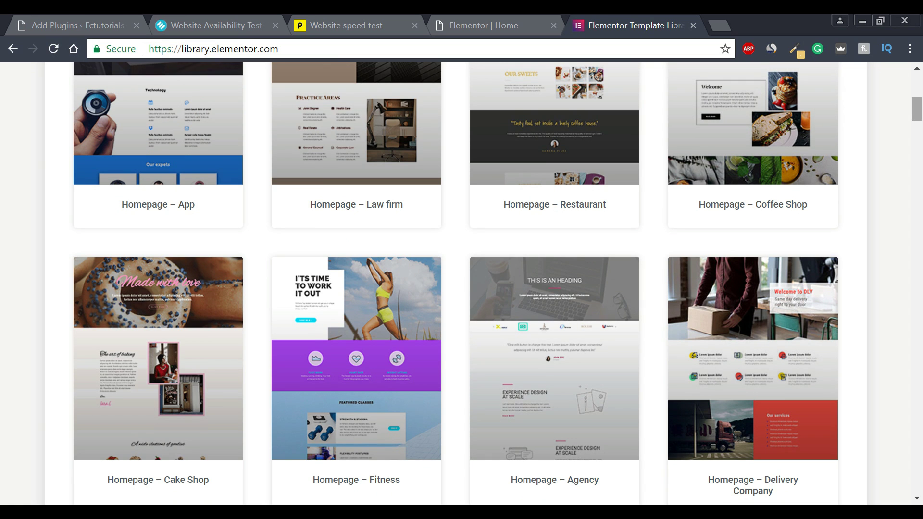
scroll(461, 283, down, 20)
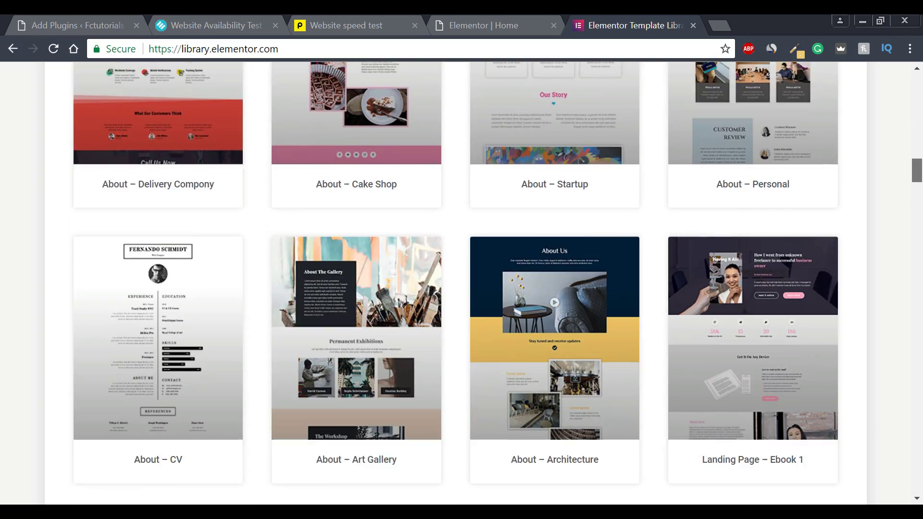
scroll(461, 284, down, 20)
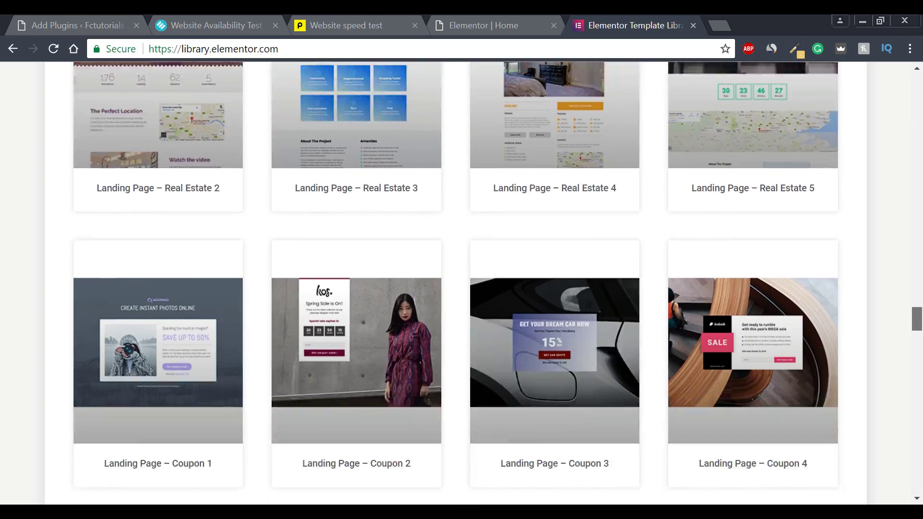
scroll(462, 284, down, 20)
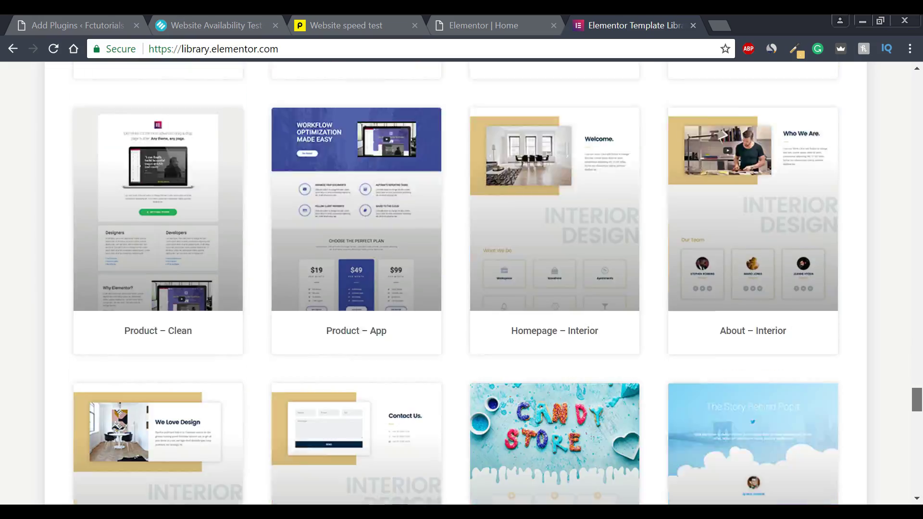
scroll(462, 284, down, 15)
scroll(461, 283, up, 20)
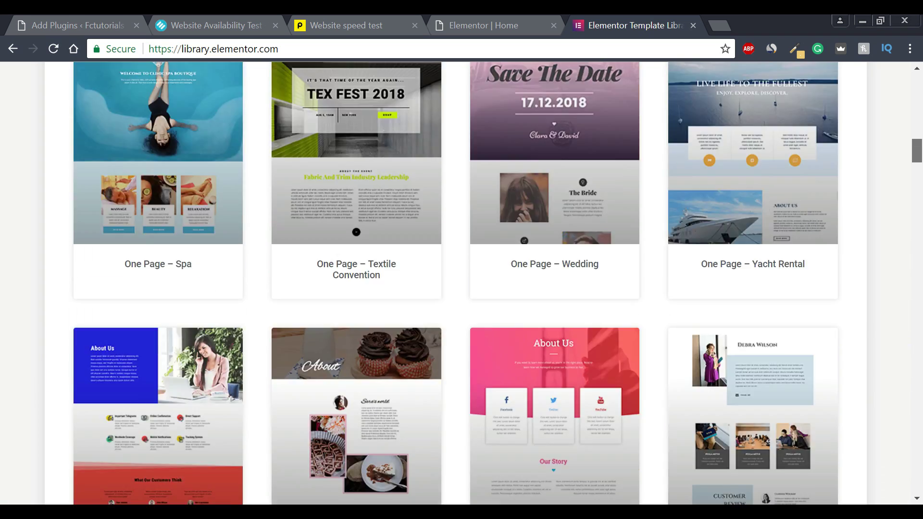
scroll(462, 284, up, 20)
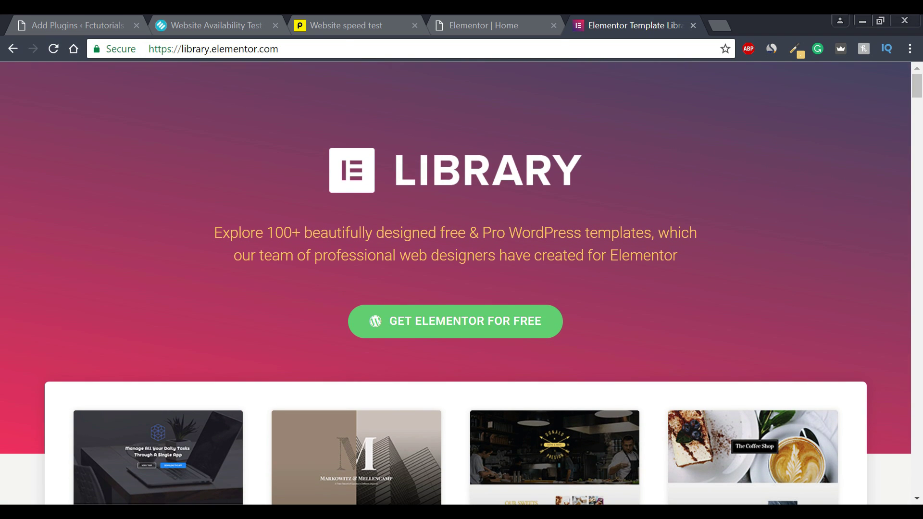
- In the Elementor editor, move the welcome text column to the other side of the computer illustration and delete it
key(ctrl+shift+Tab)
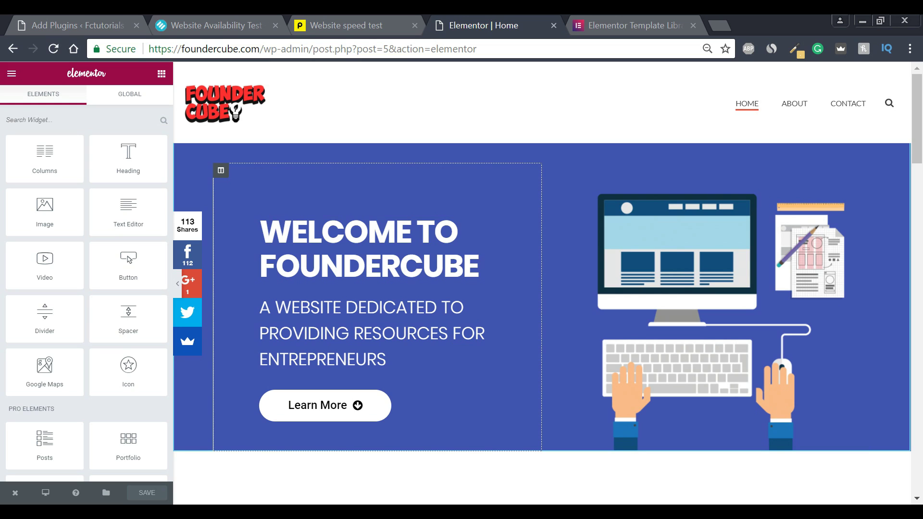
drag(220, 171, 748, 207)
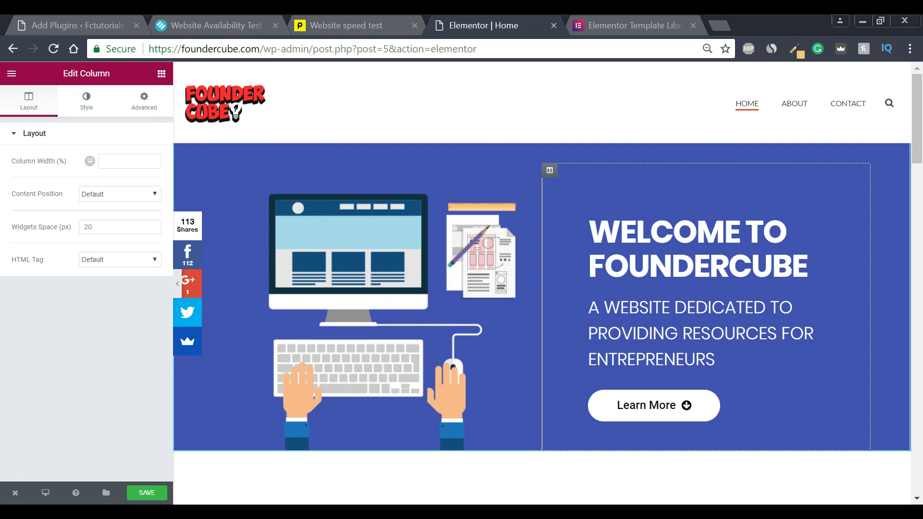
click(593, 170)
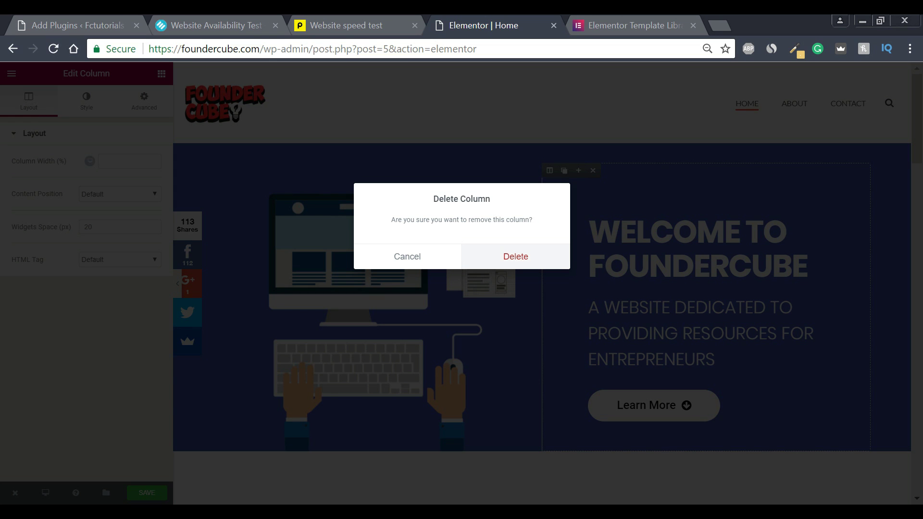
click(515, 256)
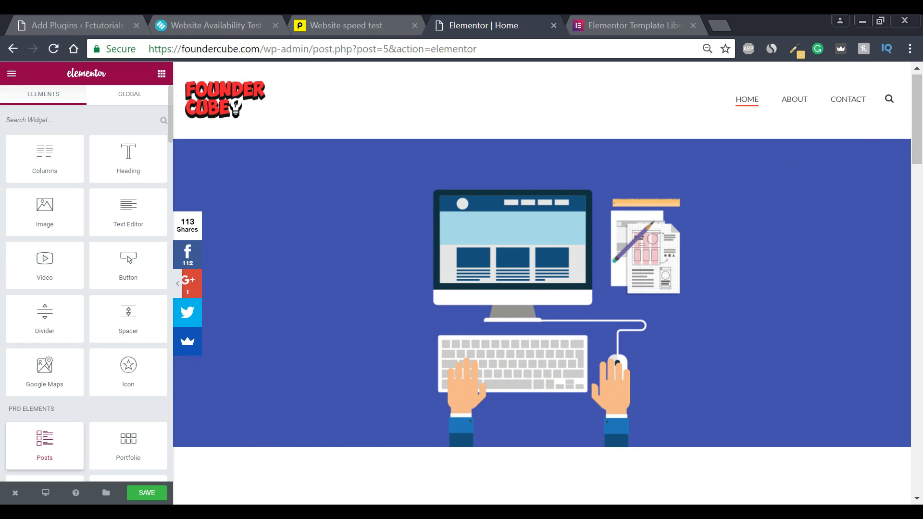
- Preview the FounderCube home page in Elementor's Mobile view and look through its sections
click(46, 493)
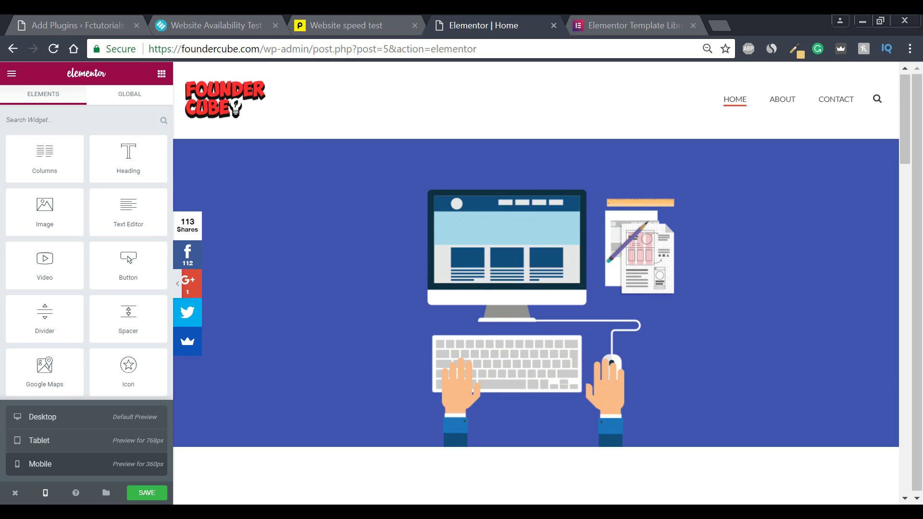
click(40, 464)
scroll(537, 287, down, 15)
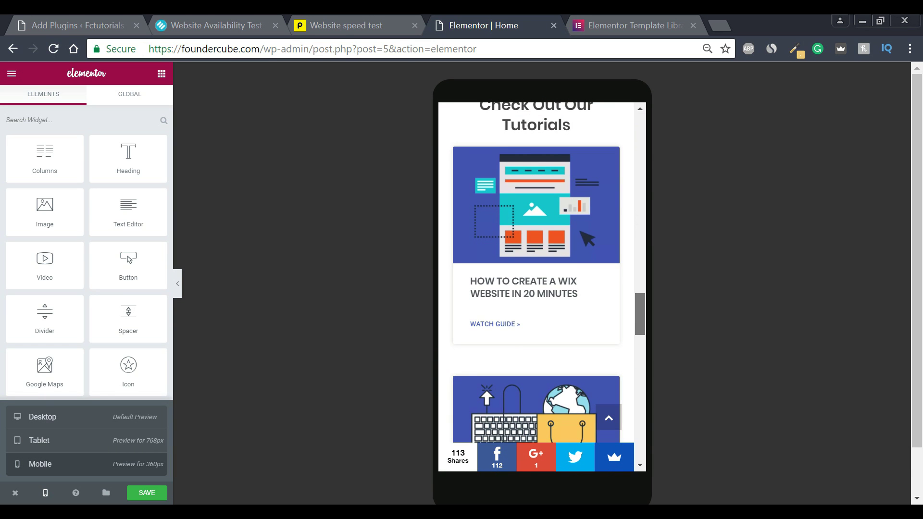
scroll(536, 287, up, 15)
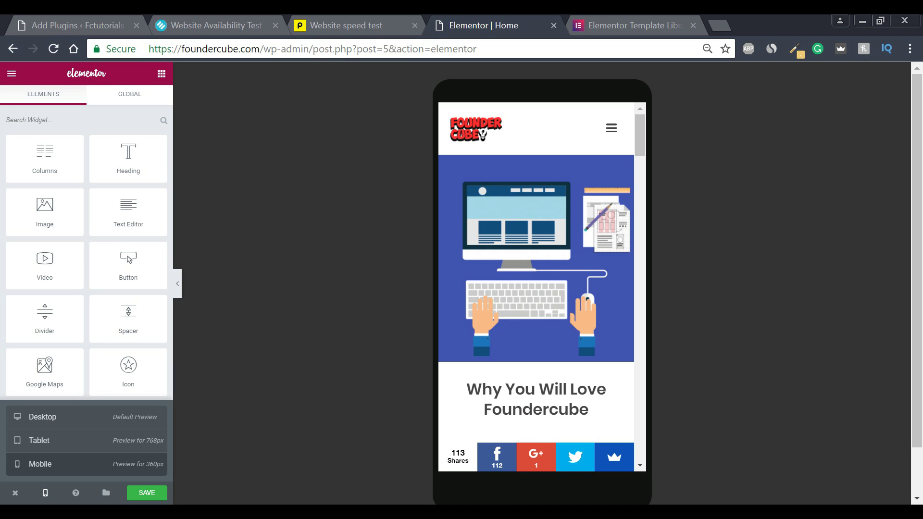
- Search the Fctutorials plugin directory for Wordfence and examine the Wordfence dashboard on the FounderCube site
key(ctrl+1)
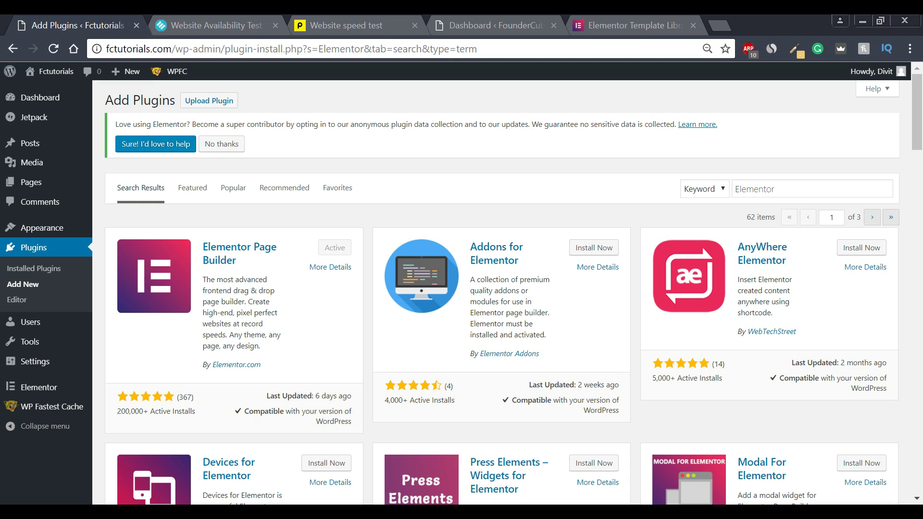
double_click(755, 189)
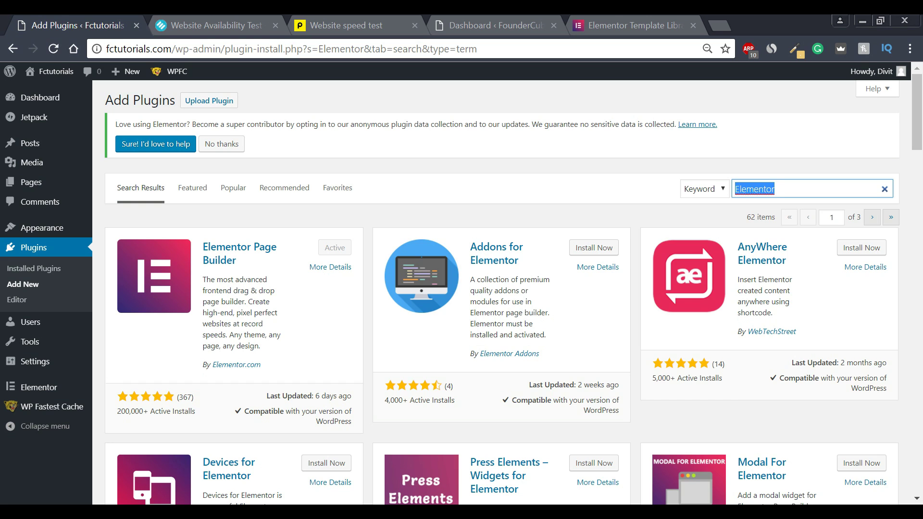
text(Wordfence)
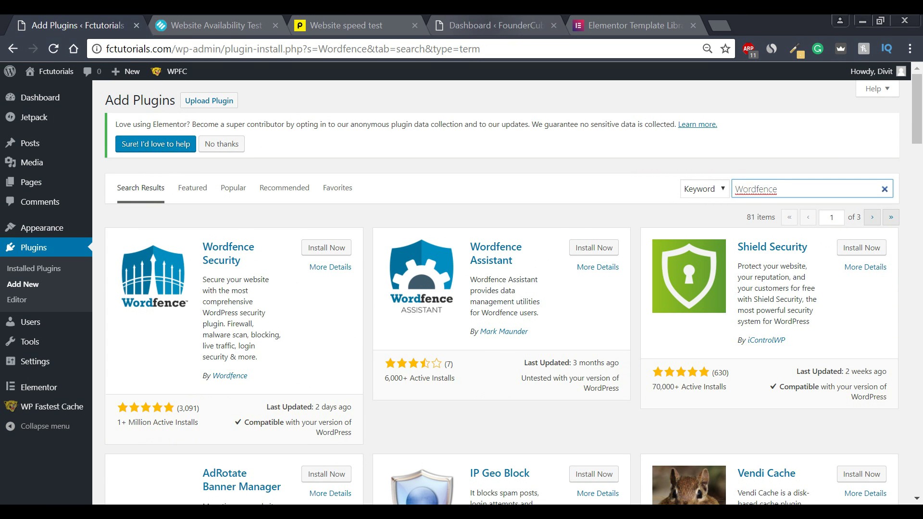
key(ctrl+4)
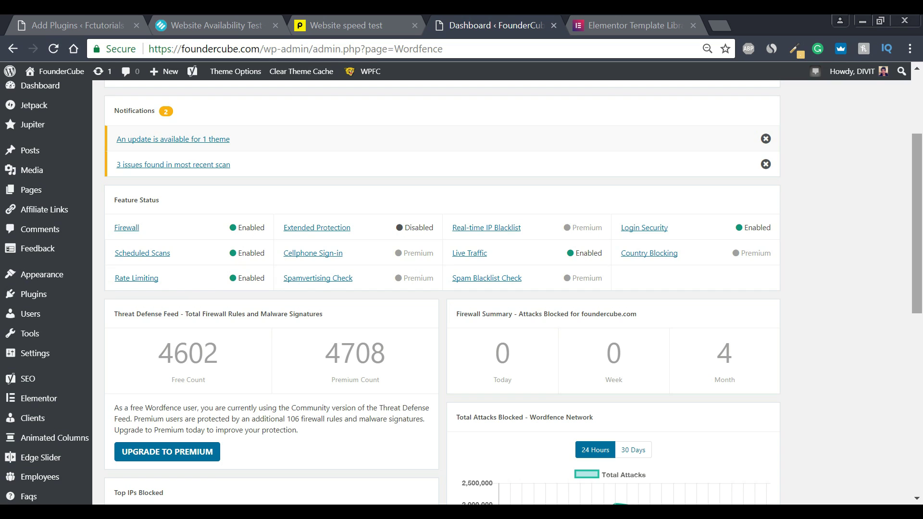
- Return to the Fctutorials Add Plugins page and search the plugin directory for Yoast SEO
key(ctrl+1)
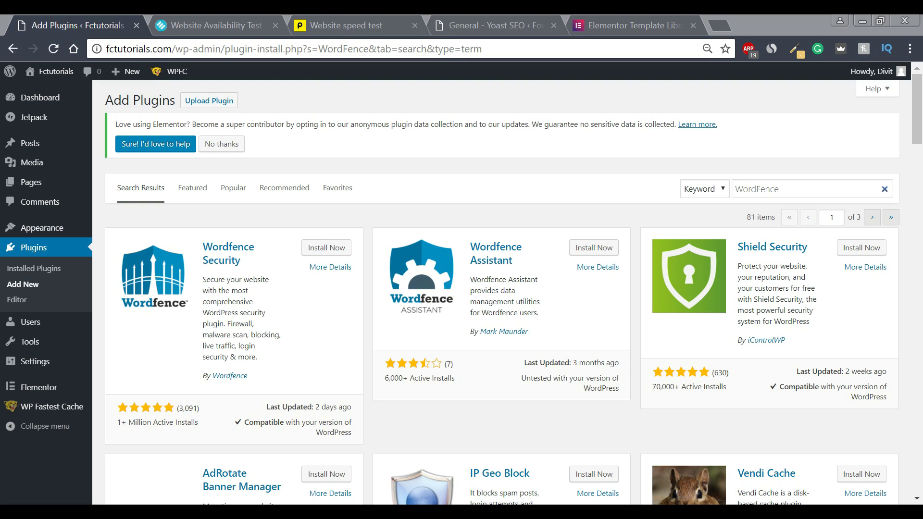
double_click(756, 189)
text(Yoast SEO)
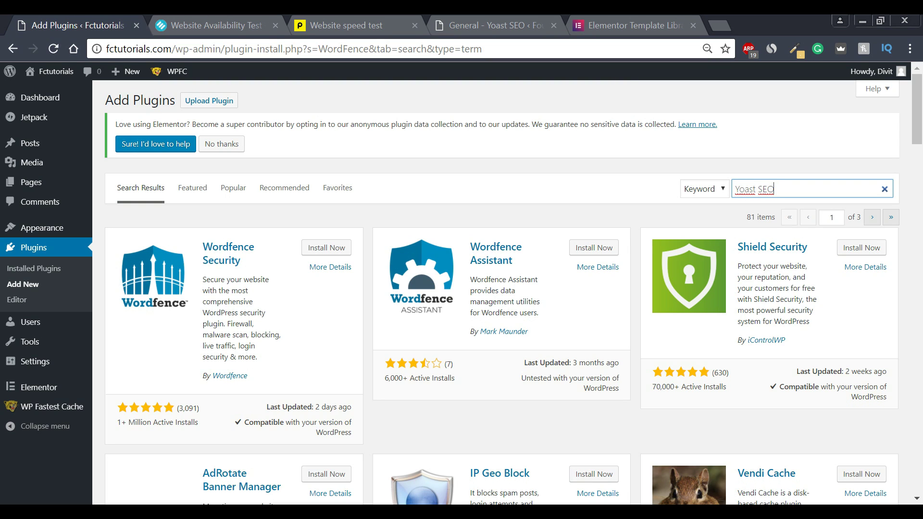